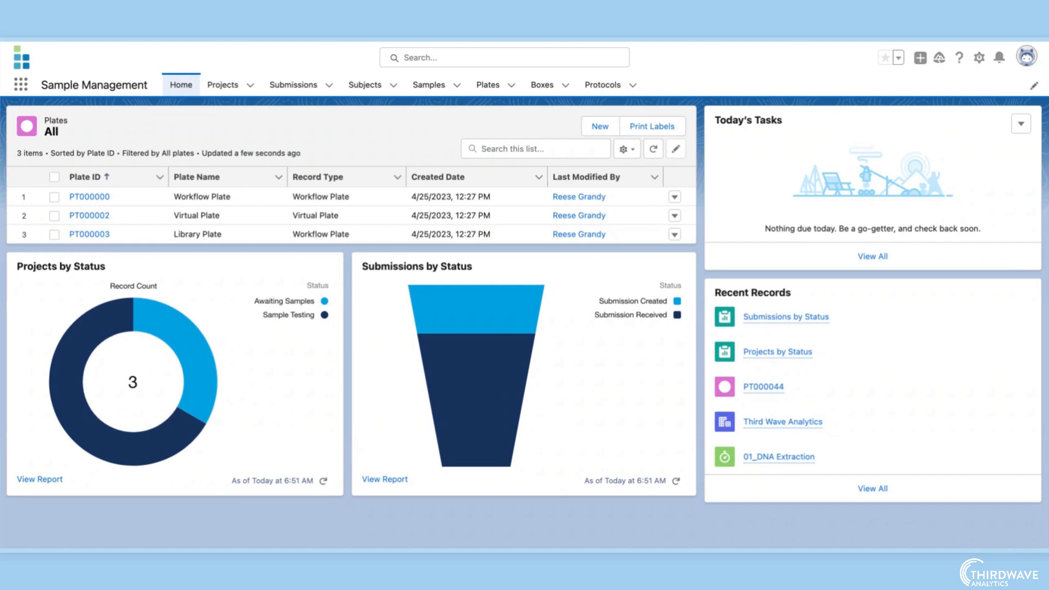
# Create a new plate of the Workflow Plate record type named "TWA Demo".
pyautogui.click(488, 85)
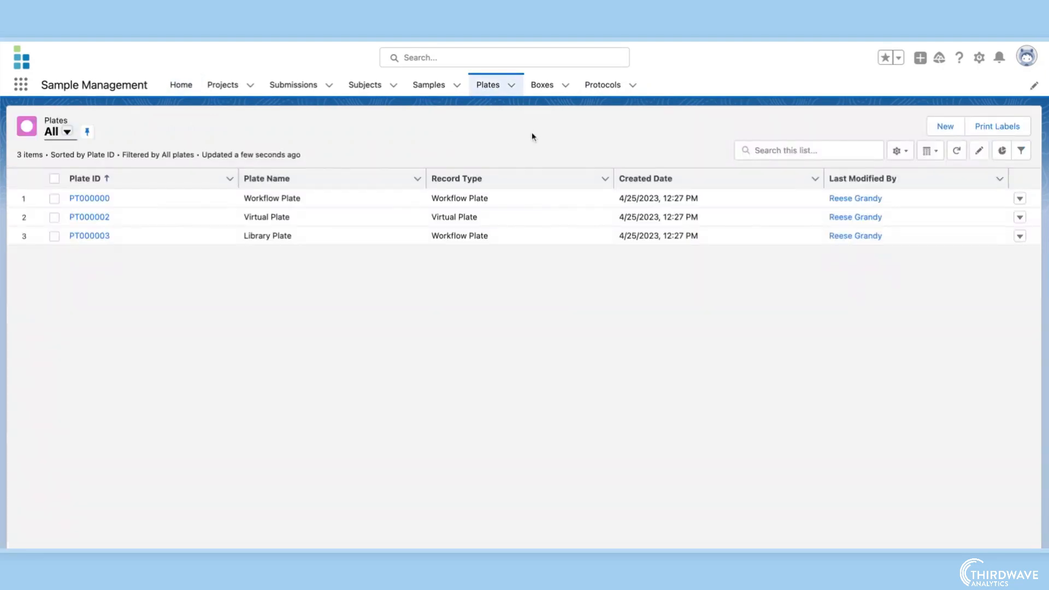
pyautogui.click(942, 128)
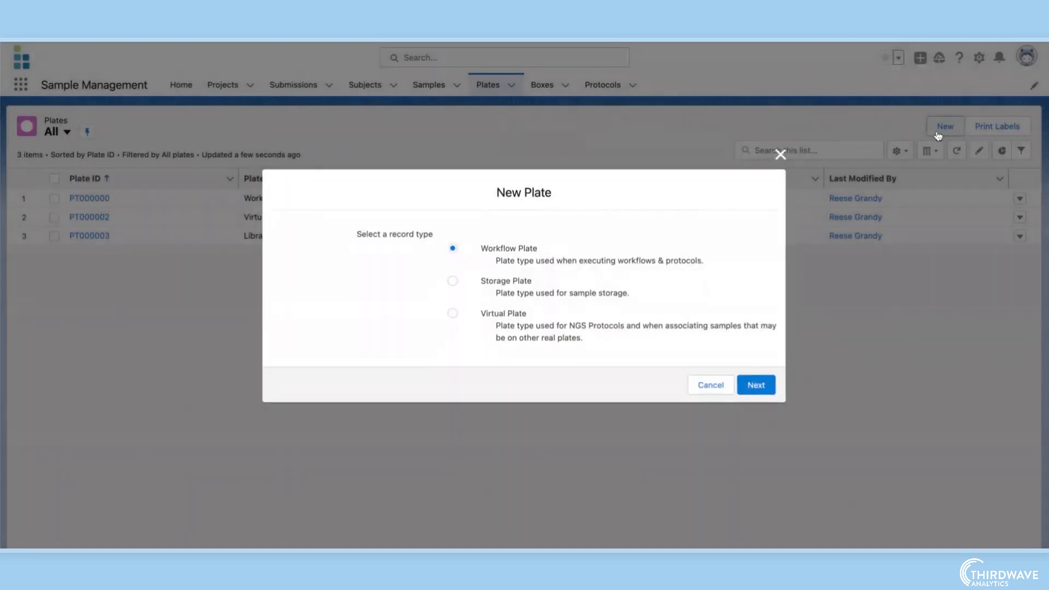
pyautogui.click(760, 387)
pyautogui.write('TWA Demo')
pyautogui.click(590, 413)
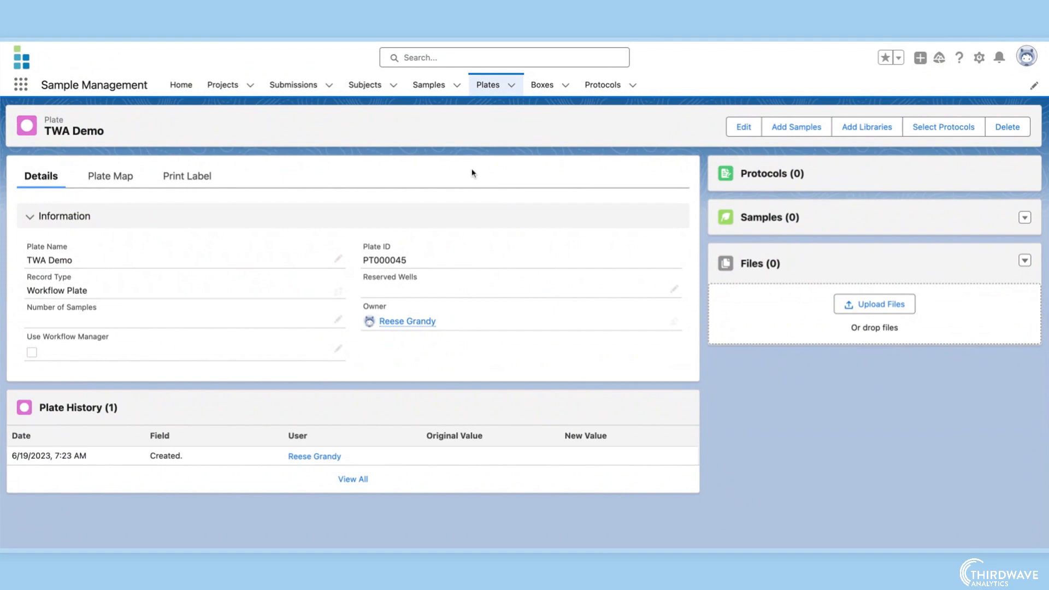
# Open the plate map of TWA Demo and save its configuration as 96 Well Plate.
pyautogui.click(122, 176)
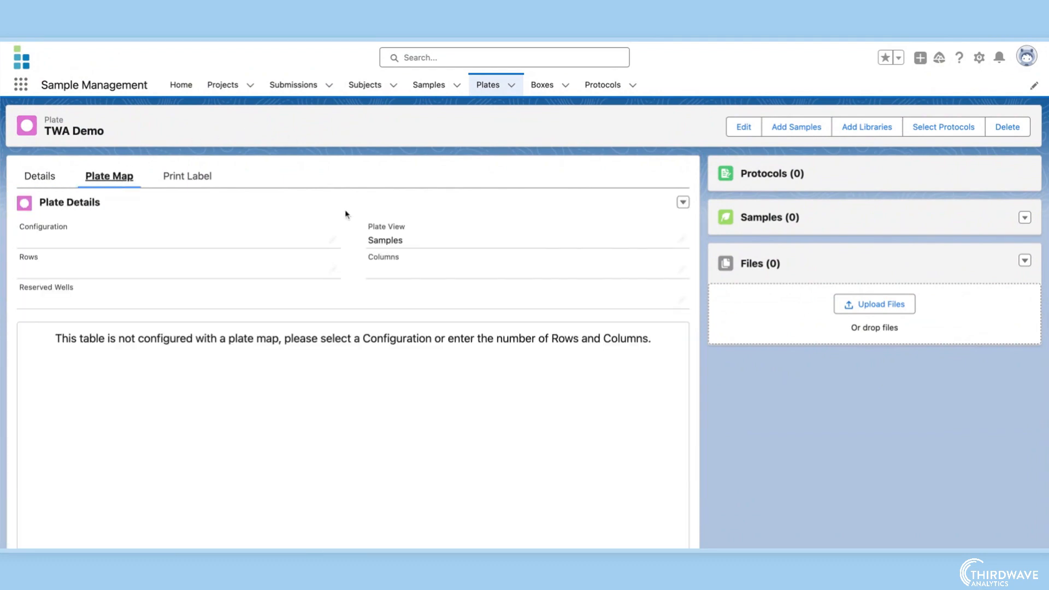
pyautogui.click(333, 239)
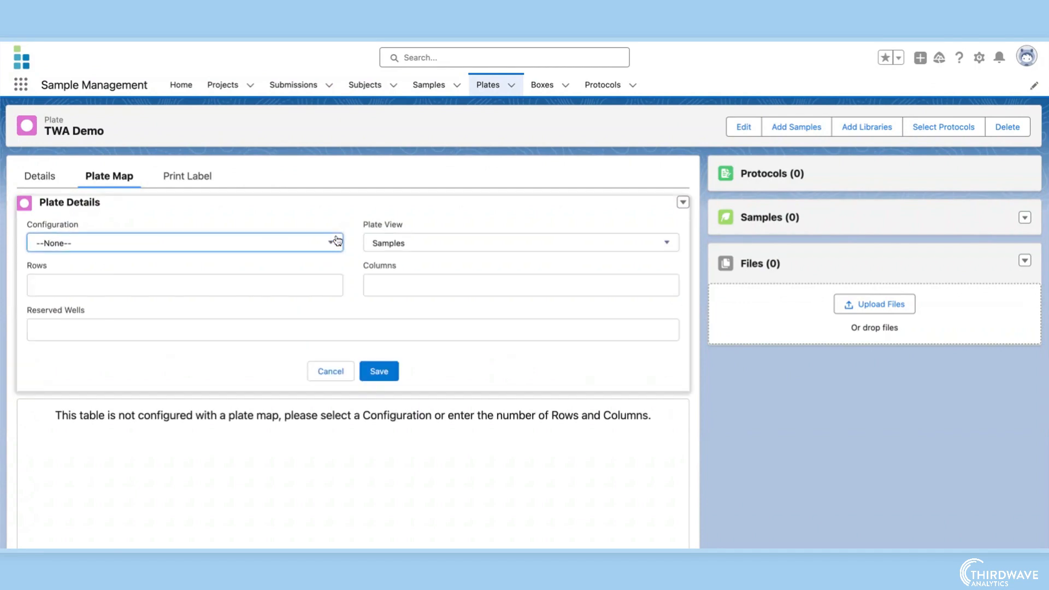
pyautogui.click(331, 243)
pyautogui.click(317, 294)
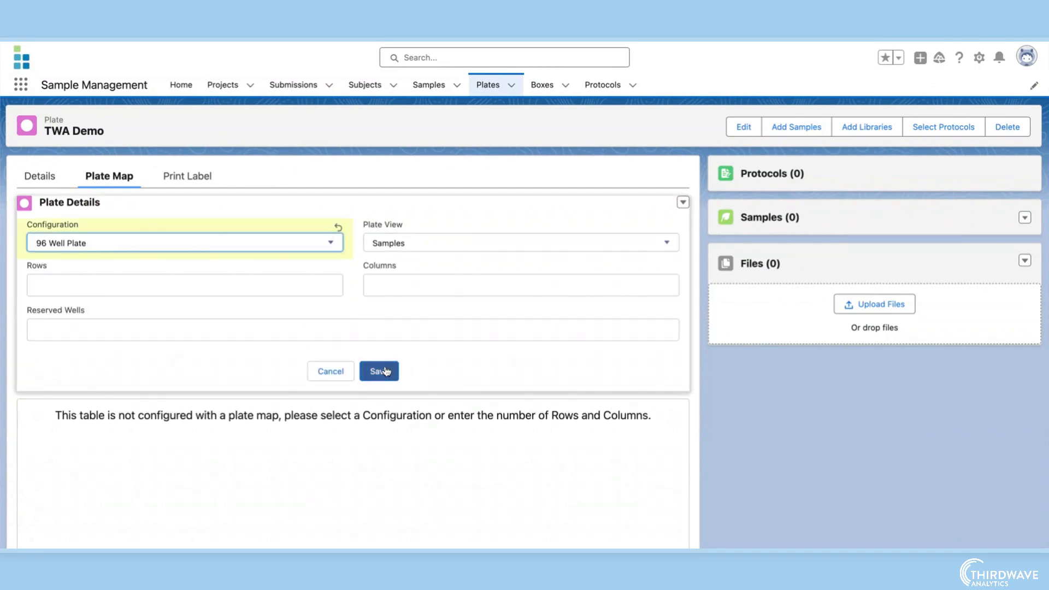
pyautogui.click(385, 372)
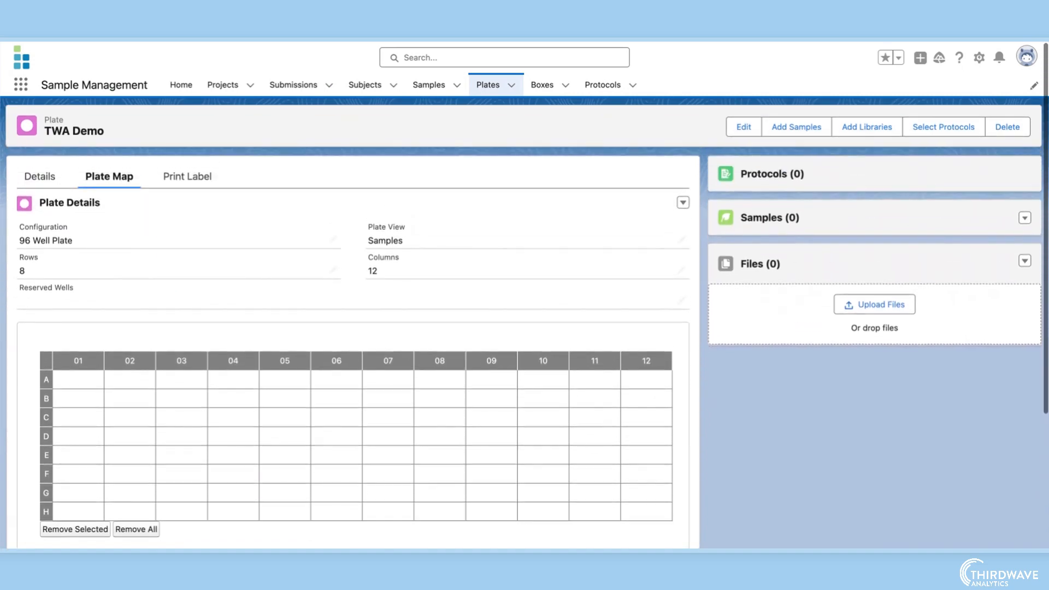
# Change the plate configuration to 384 Well Plate, save it, and look over the resulting well grid.
pyautogui.click(330, 239)
pyautogui.click(309, 232)
pyautogui.click(281, 297)
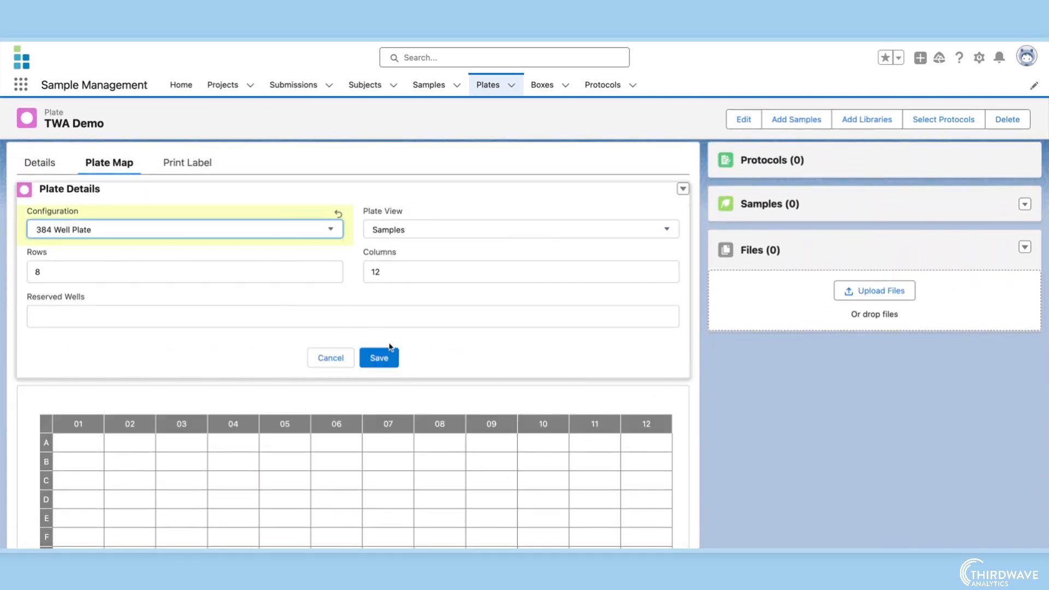
pyautogui.click(389, 357)
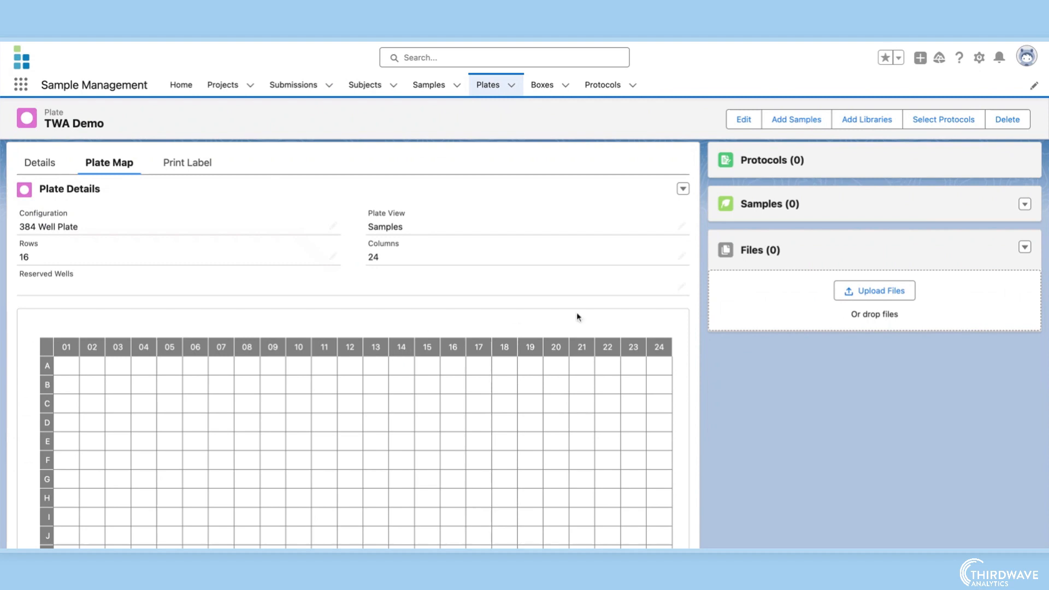
pyautogui.scroll(-3, 686, 368)
pyautogui.scroll(-2, 611, 404)
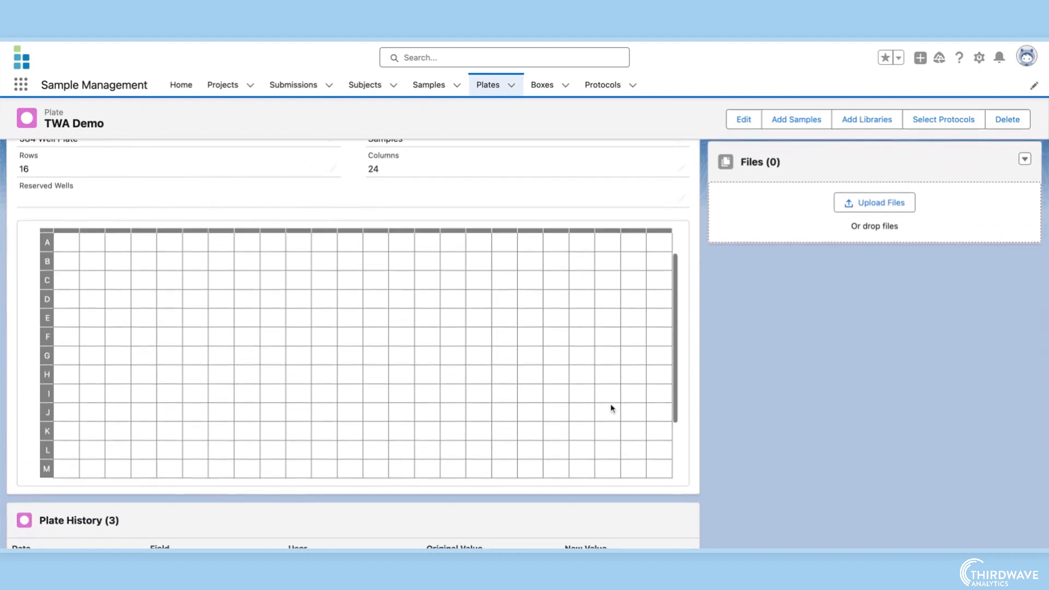
pyautogui.scroll(2, 612, 402)
pyautogui.scroll(3, 691, 293)
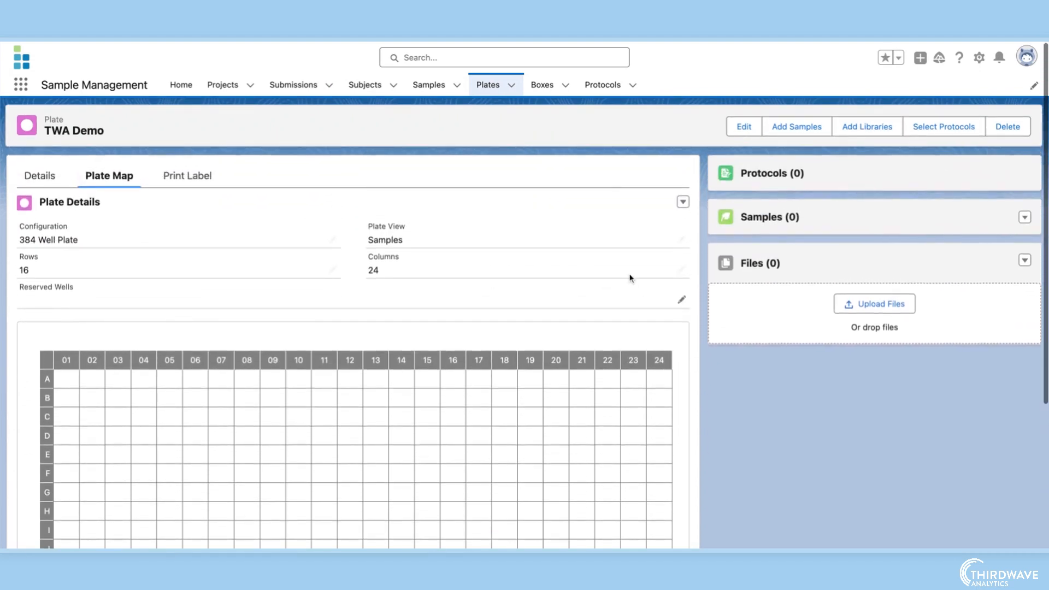
# Set the plate configuration to --None-- and save a custom layout of 5 rows and 5 columns.
pyautogui.click(332, 241)
pyautogui.click(319, 250)
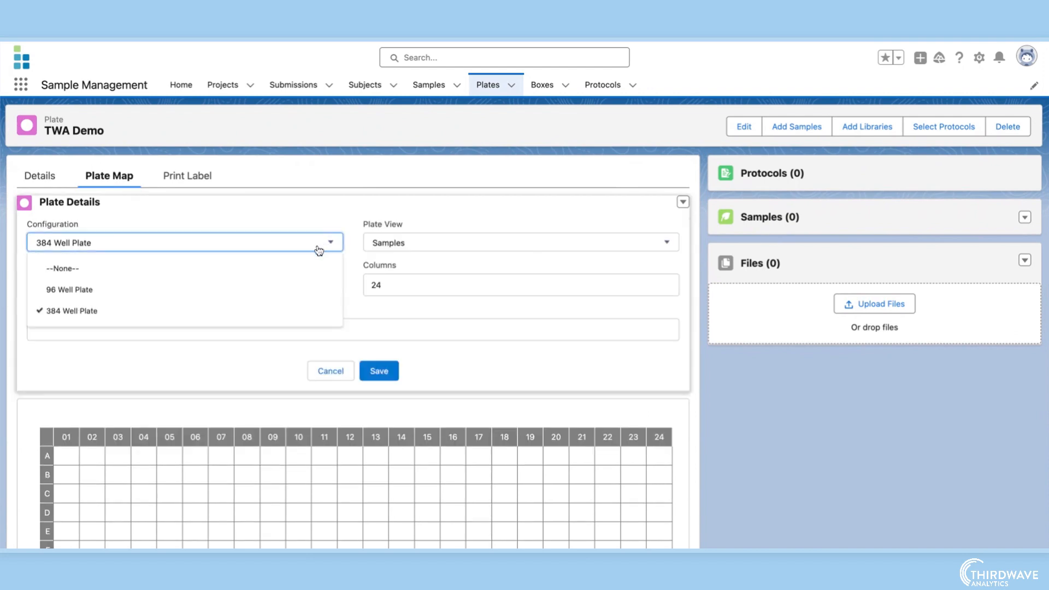
pyautogui.click(300, 268)
pyautogui.click(101, 284)
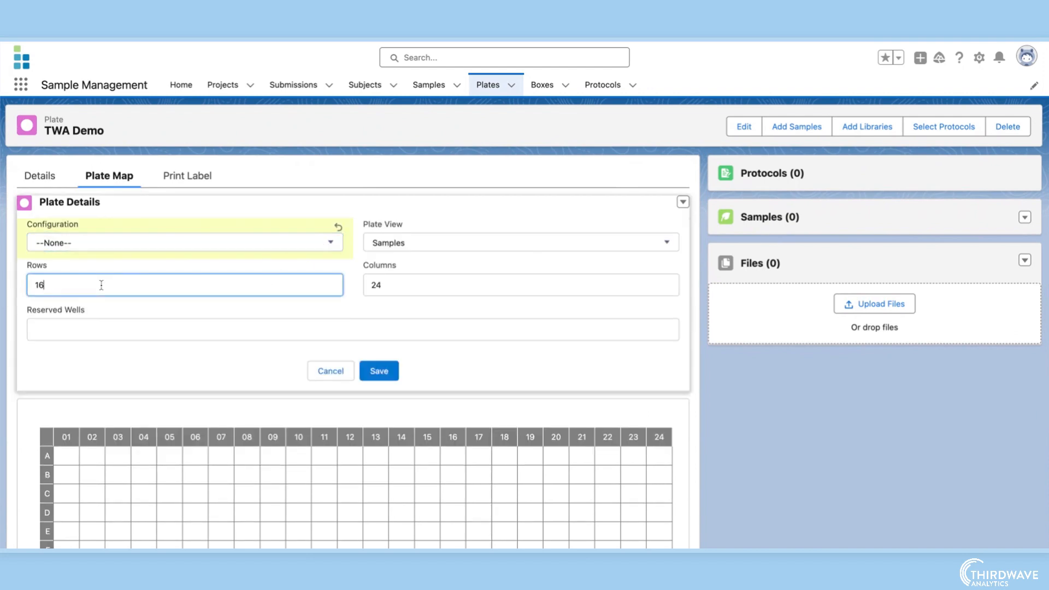
pyautogui.press('BackSpace')
pyautogui.press('BackSpace')
pyautogui.write('5')
pyautogui.click(398, 284)
pyautogui.press('BackSpace')
pyautogui.press('BackSpace')
pyautogui.write('5')
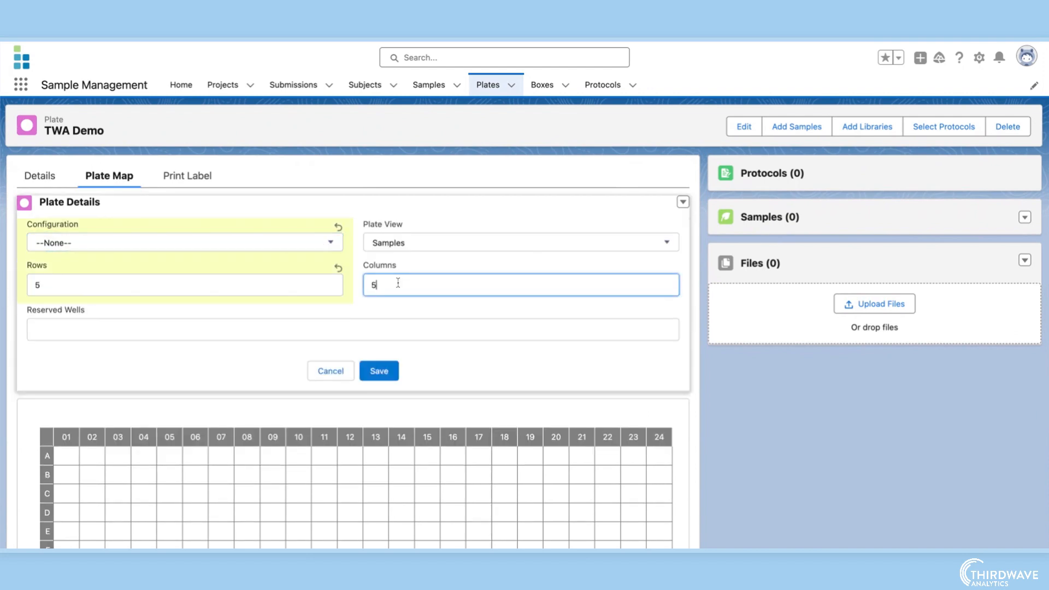
pyautogui.click(389, 373)
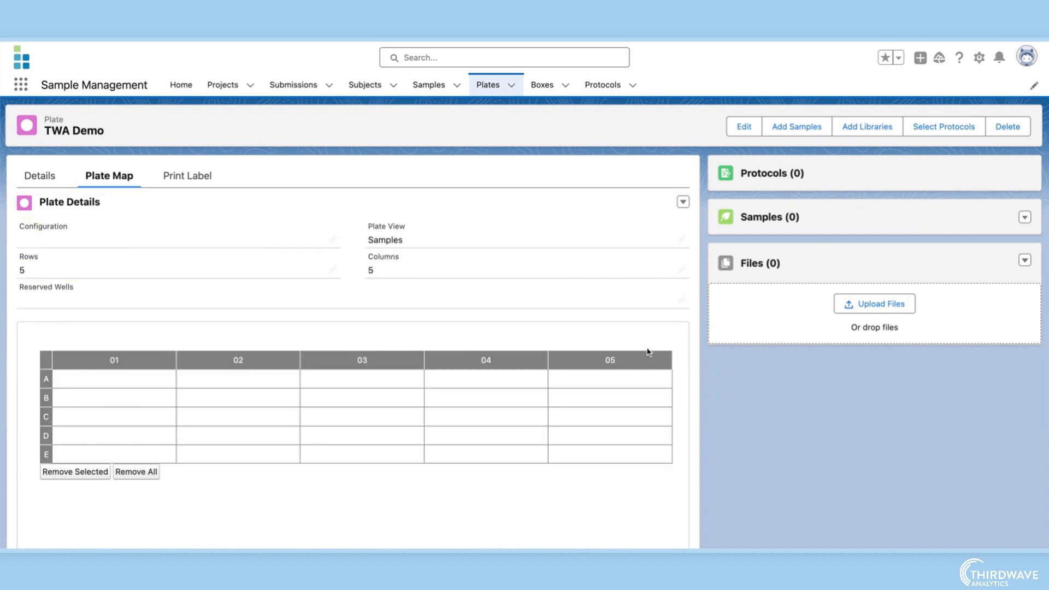
# Filter the available samples to Derived Only and add all of them, A1_D1 through A6_D1, to the plate.
pyautogui.scroll(-2, 713, 377)
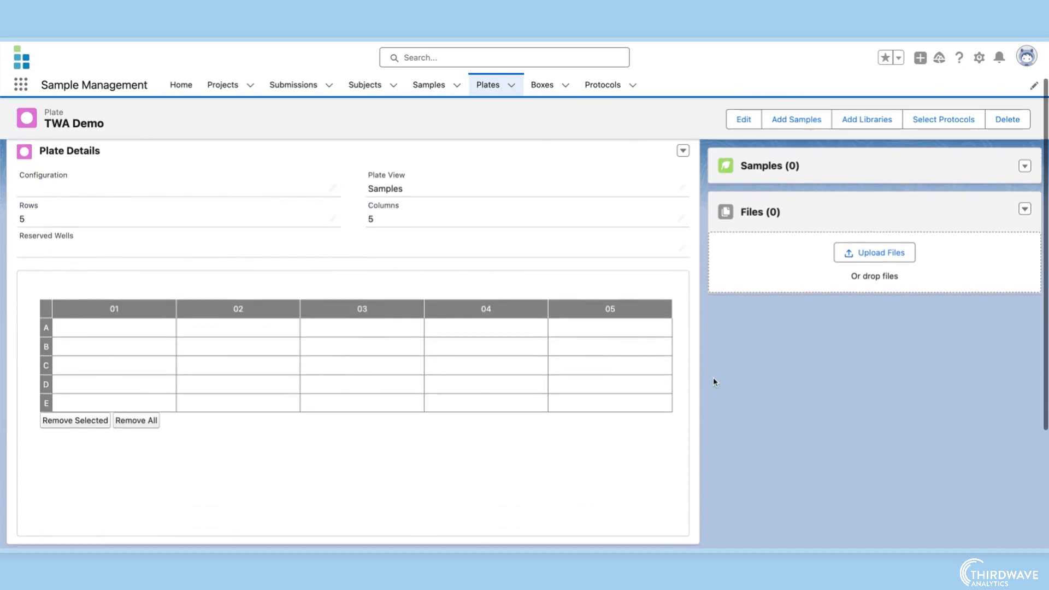
pyautogui.scroll(2, 713, 377)
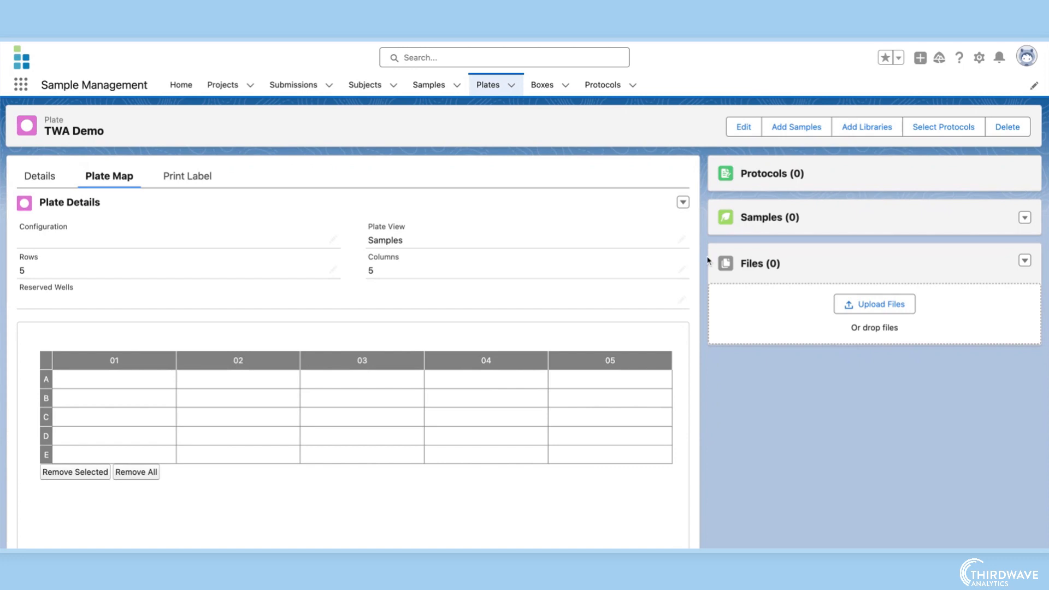
pyautogui.click(792, 131)
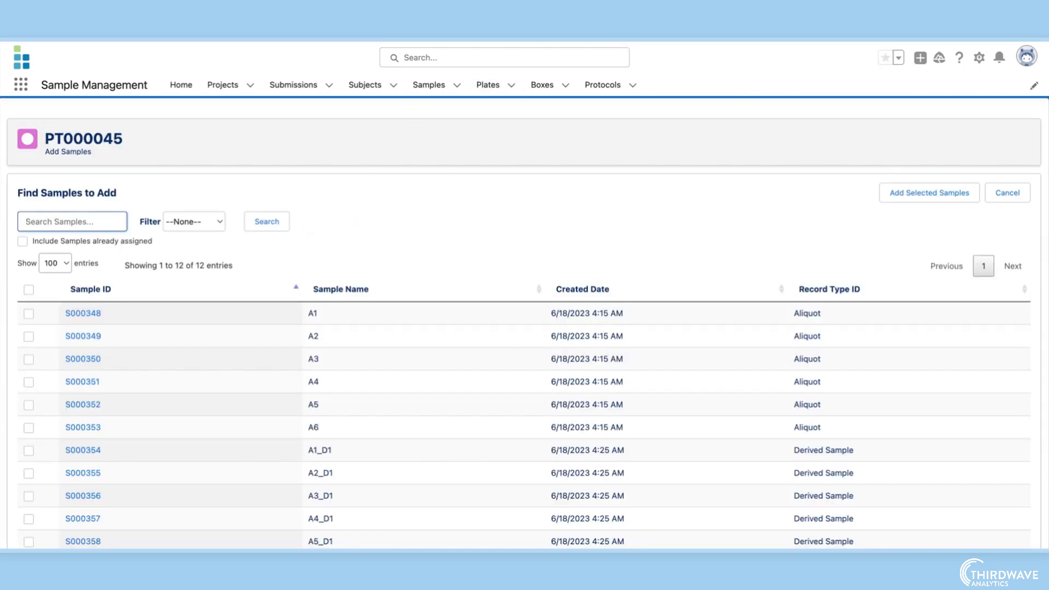
pyautogui.click(222, 220)
pyautogui.click(261, 221)
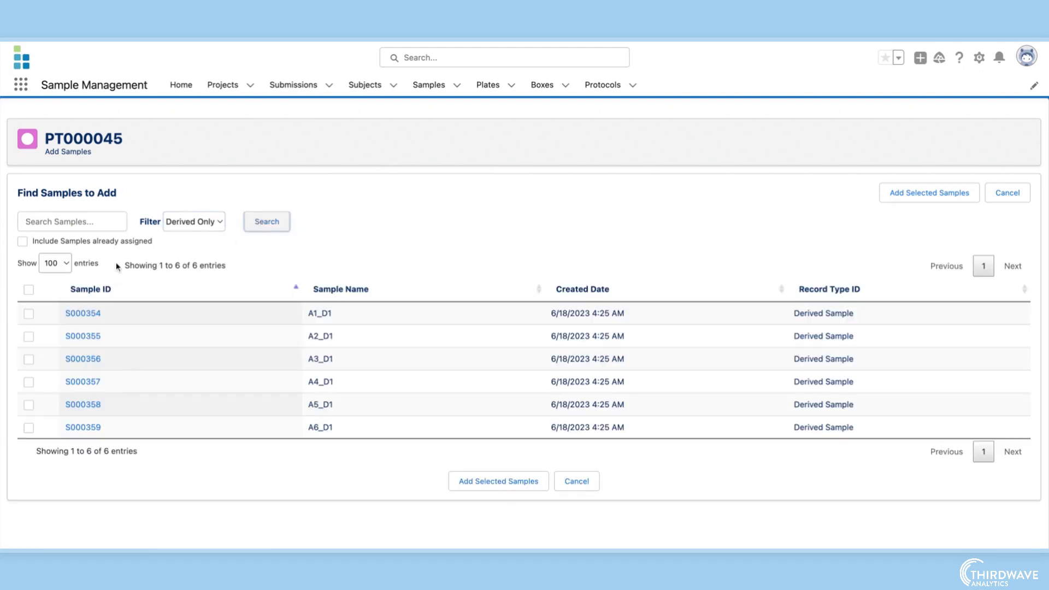
pyautogui.click(29, 290)
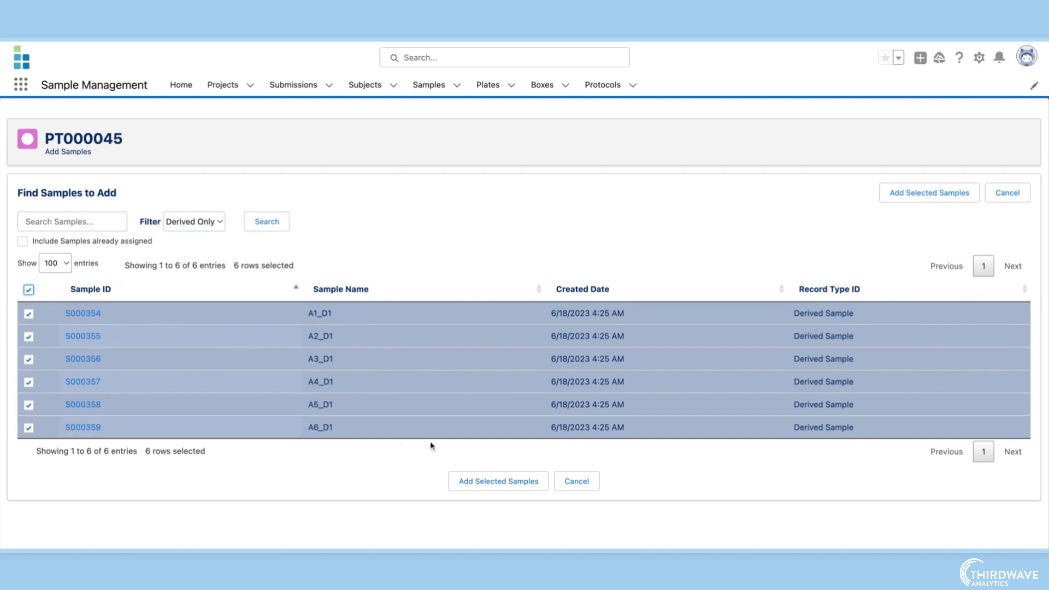
pyautogui.click(469, 483)
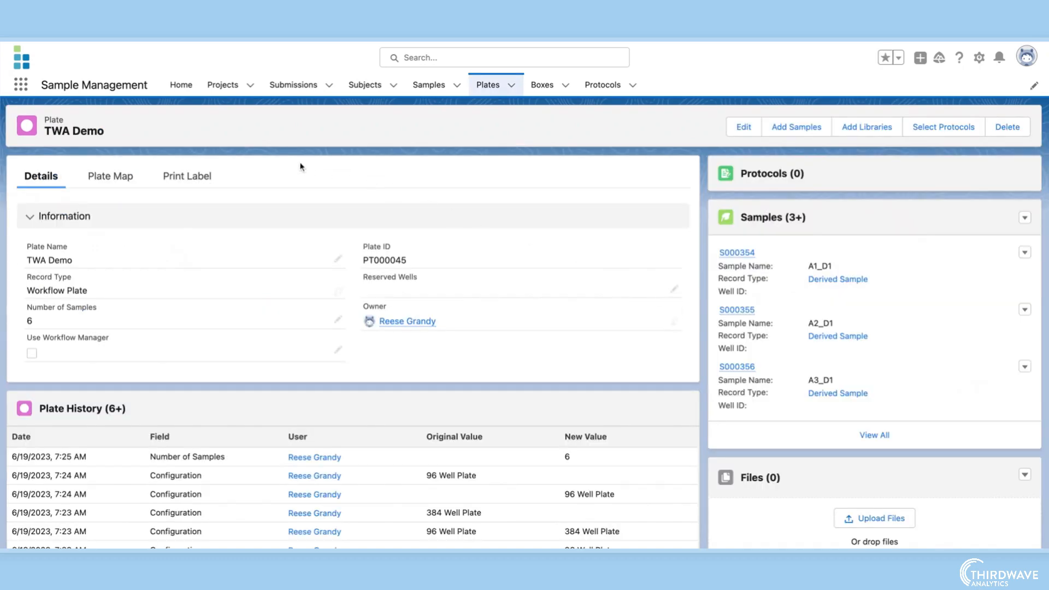
# Place samples A1_D1 and A2_D1 manually in wells A01 and A02 of the plate map, and remove all assignments.
pyautogui.click(134, 169)
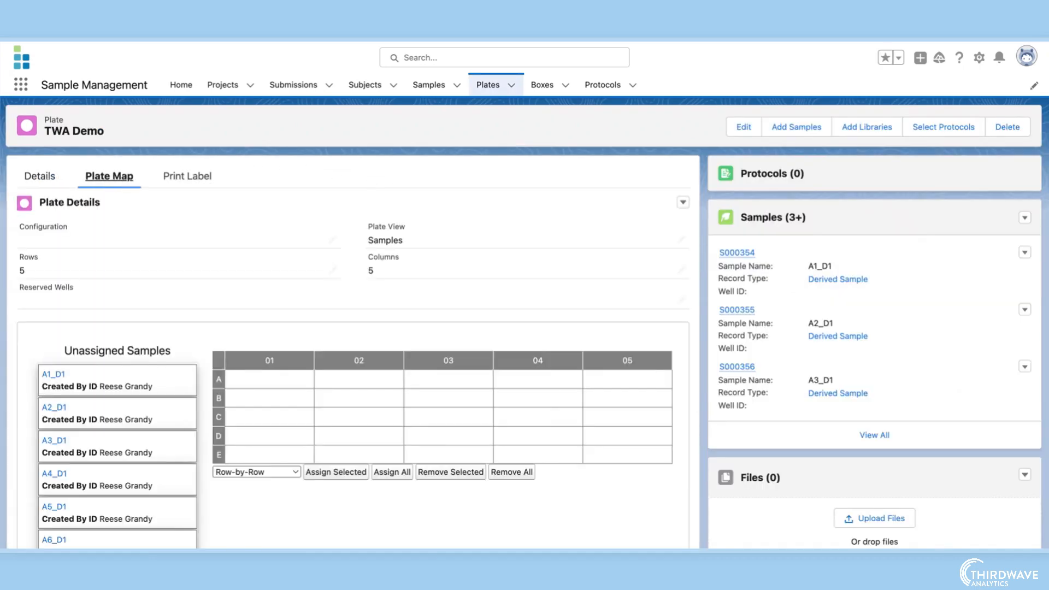
pyautogui.scroll(-2, 12, 341)
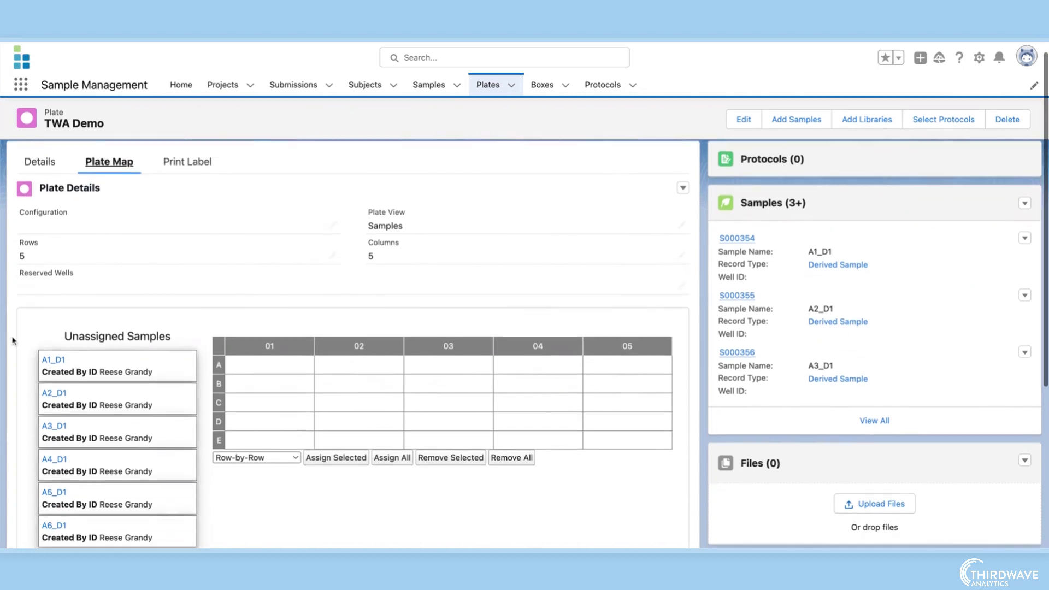
pyautogui.scroll(-1, 12, 341)
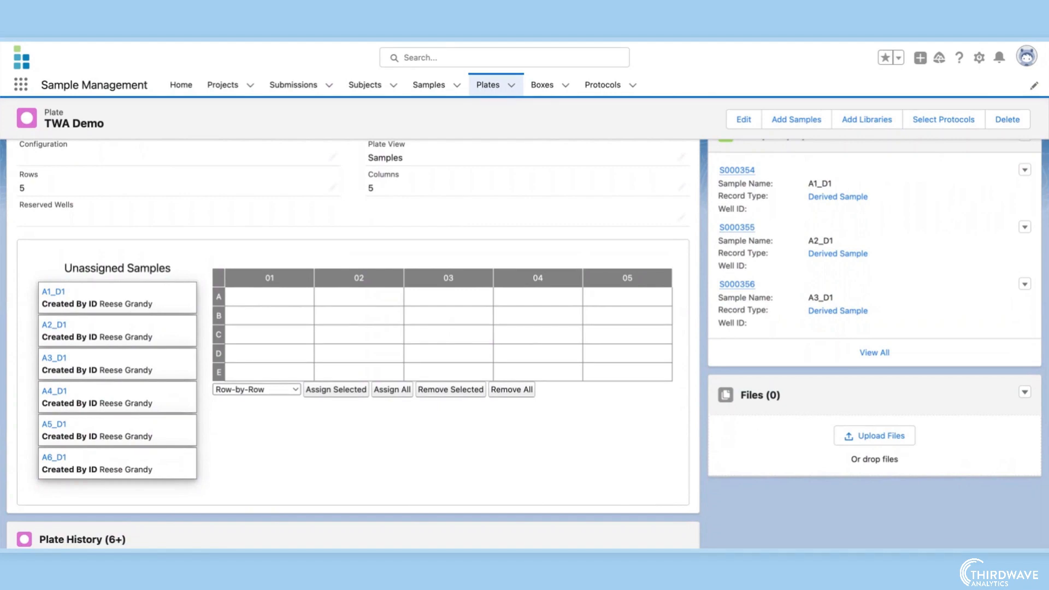
pyautogui.moveTo(104, 302); pyautogui.dragTo(386, 305)
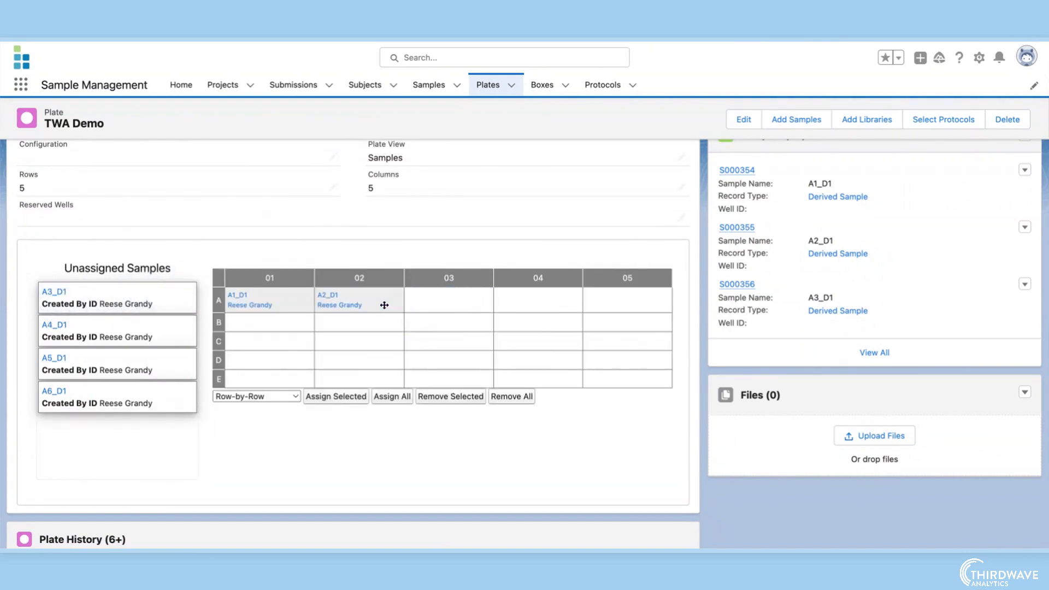
pyautogui.click(504, 396)
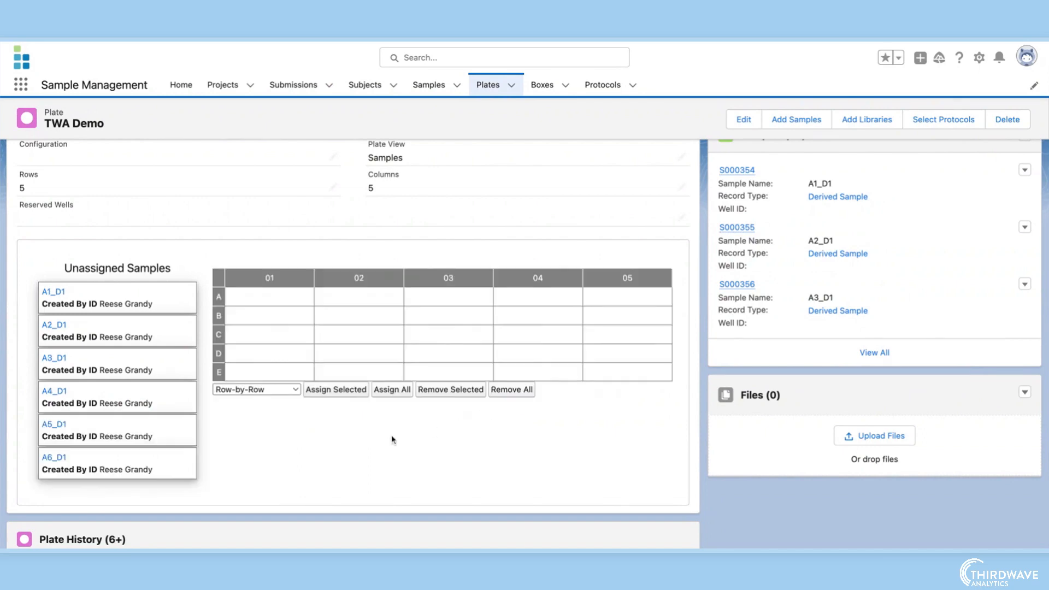
# Assign samples A1_D1 and A2_D1 to the plate map in Row-by-Row order, and clear the wells again.
pyautogui.click(180, 305)
pyautogui.click(181, 330)
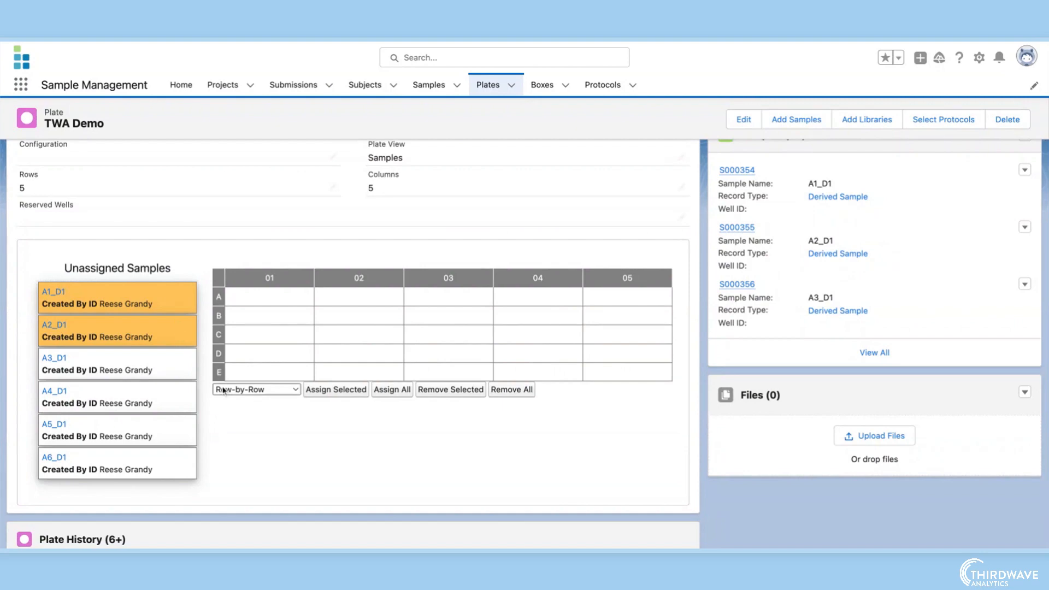
pyautogui.click(336, 392)
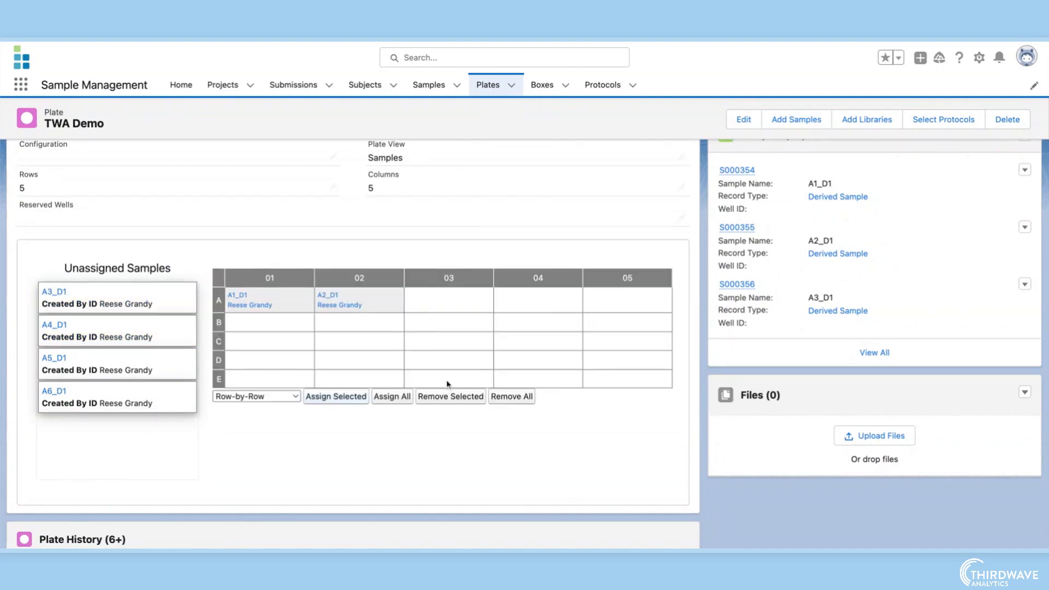
pyautogui.click(510, 397)
# Assign samples A1_D1 and A2_D1 in Column-by-Column order, and remove all samples from the wells.
pyautogui.click(284, 391)
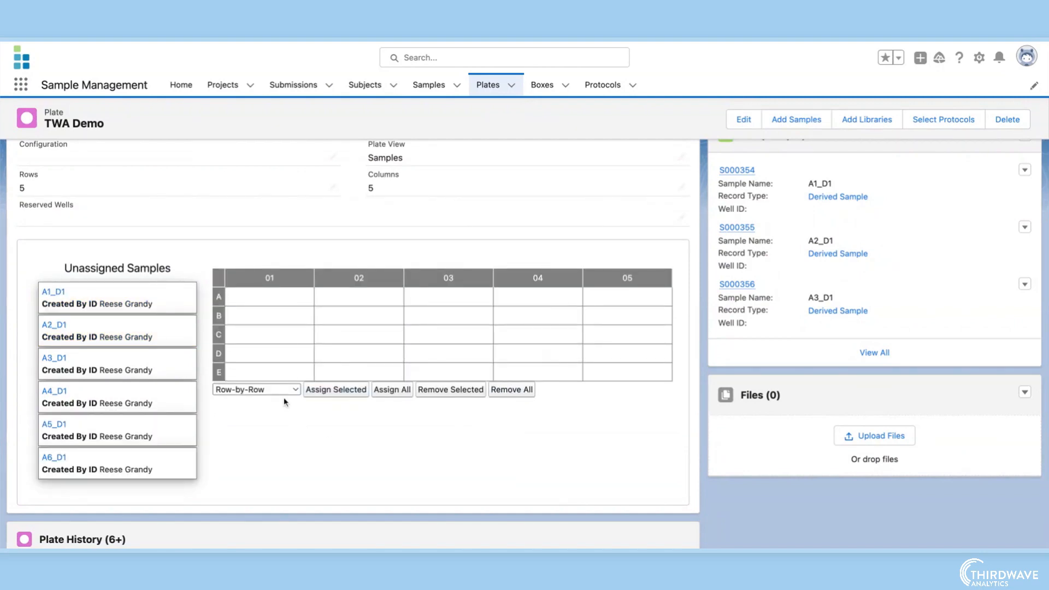
pyautogui.click(284, 405)
pyautogui.click(167, 307)
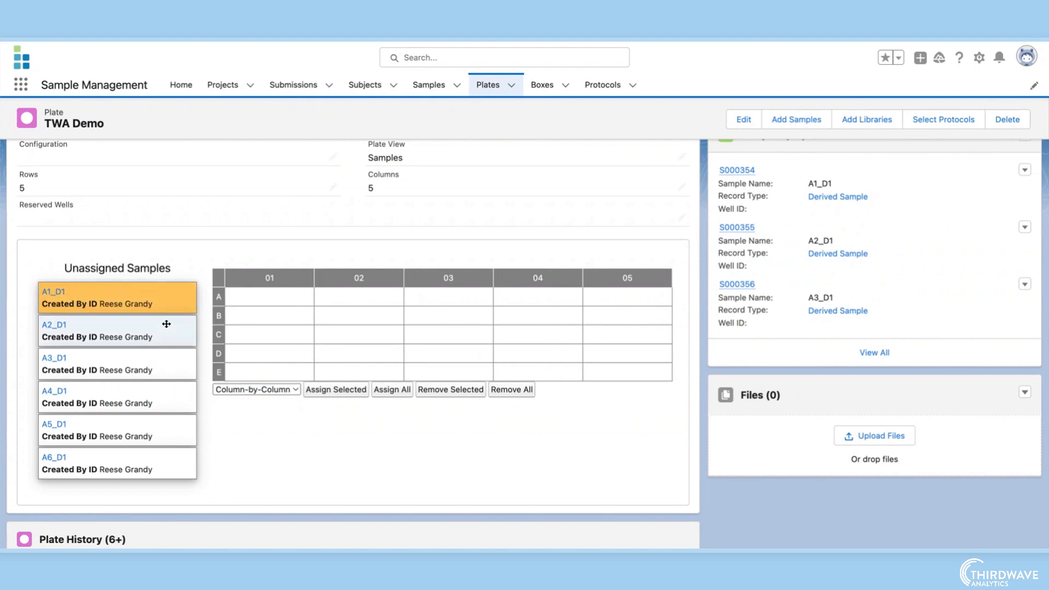
pyautogui.click(166, 330)
pyautogui.click(326, 391)
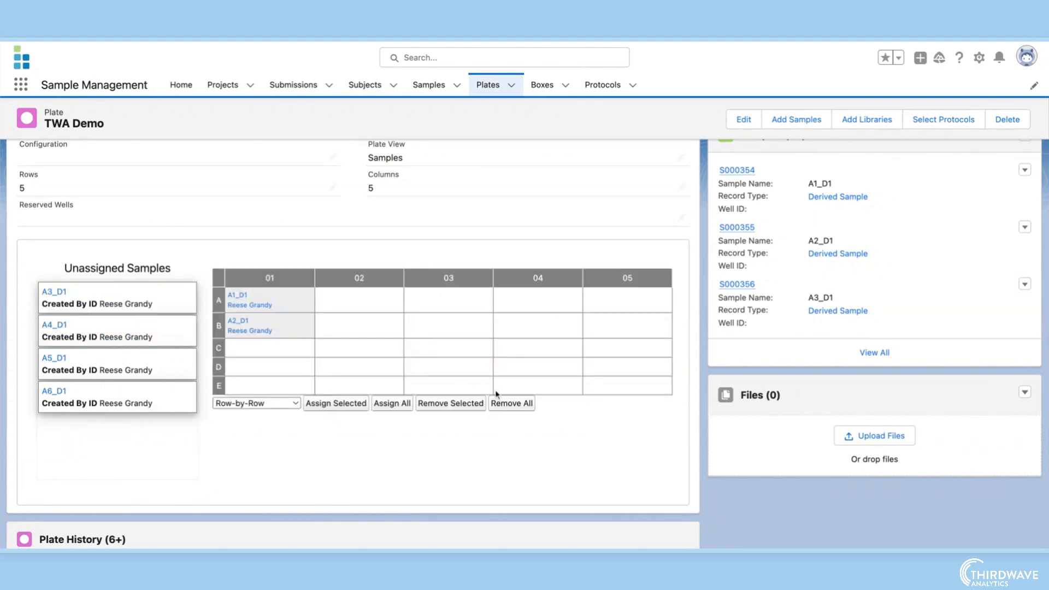
pyautogui.click(510, 403)
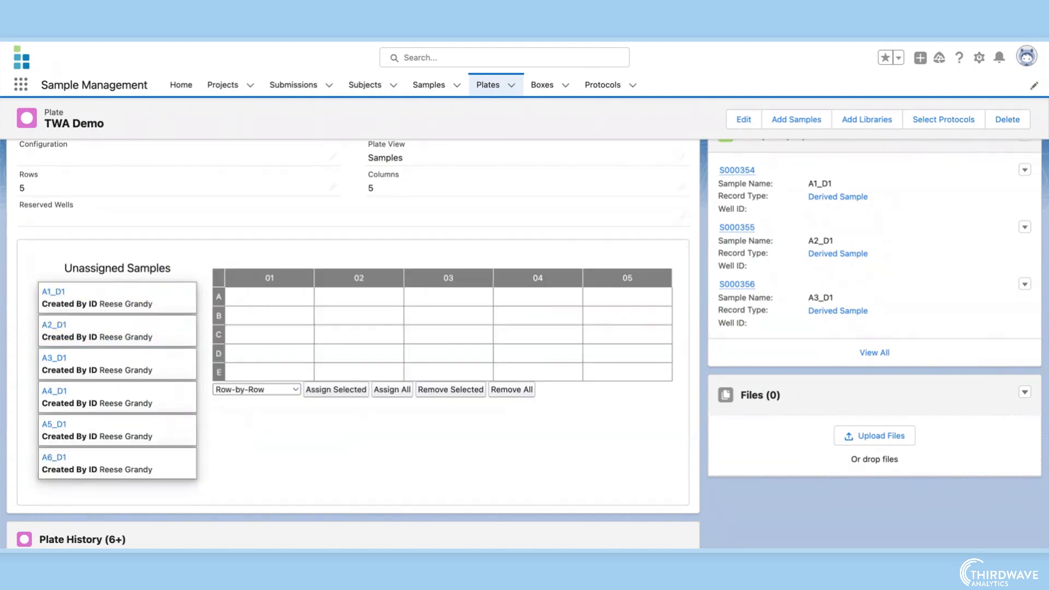
# Assign samples A1_D1 and A2_D1 to wells of the plate map using the Random order.
pyautogui.click(288, 391)
pyautogui.click(278, 419)
pyautogui.click(169, 306)
pyautogui.click(168, 330)
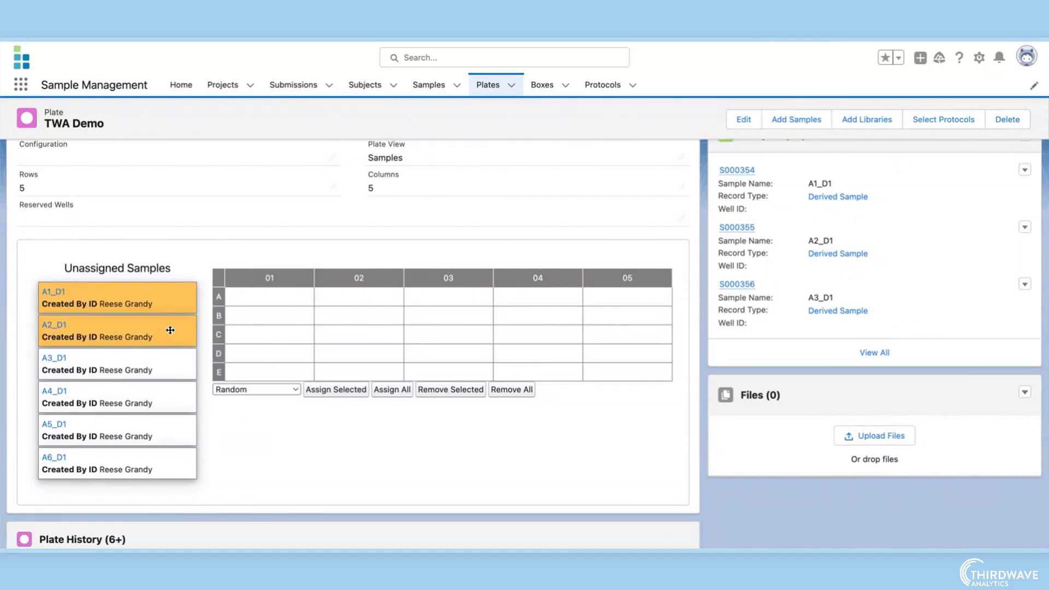
pyautogui.click(331, 391)
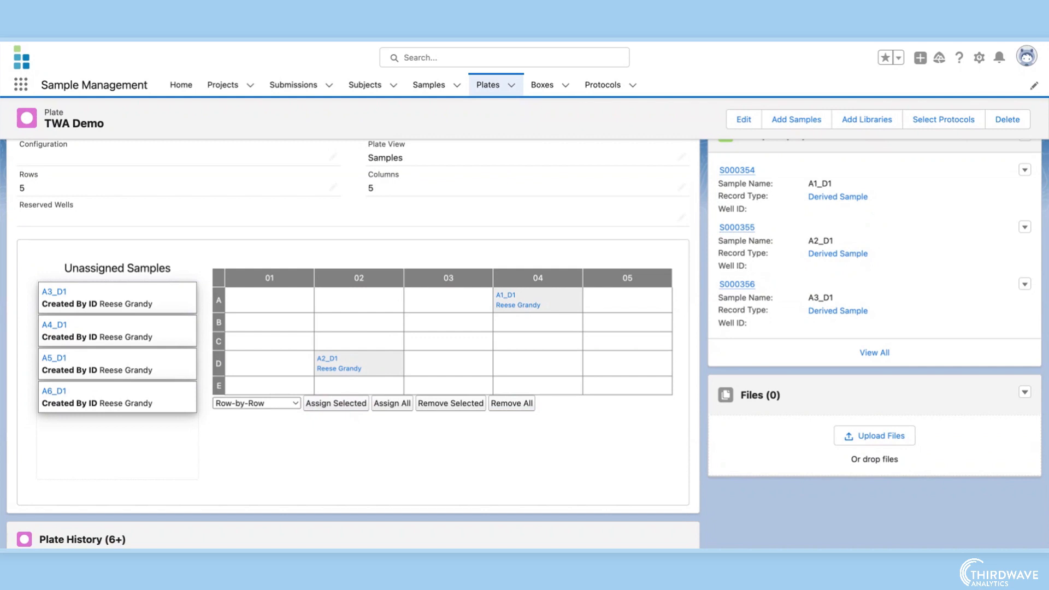
# Remove sample A2_D1 from its well on the plate map, and clear all remaining sample assignments.
pyautogui.click(381, 363)
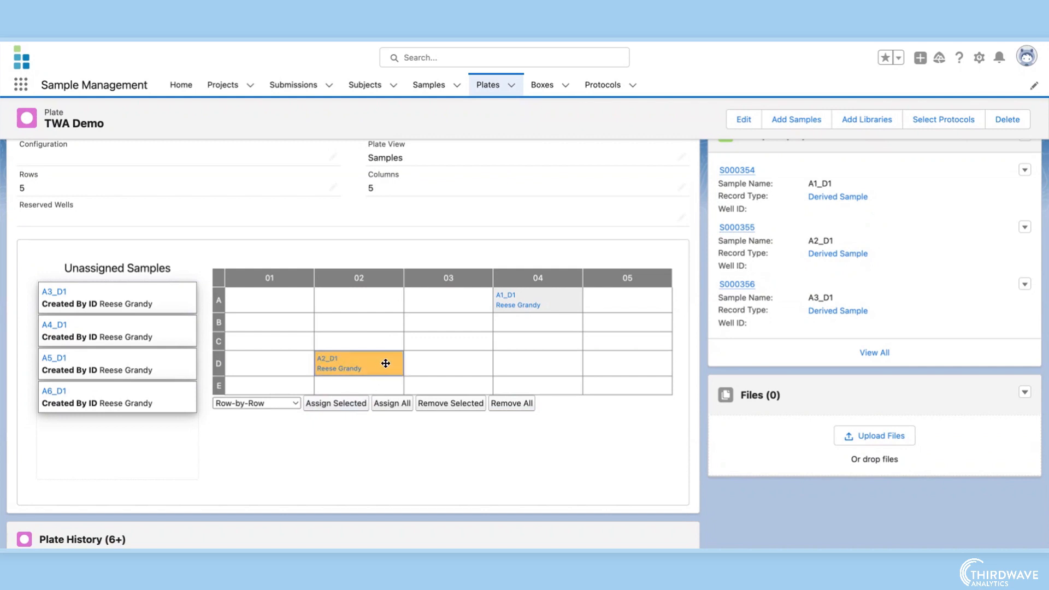
pyautogui.click(460, 405)
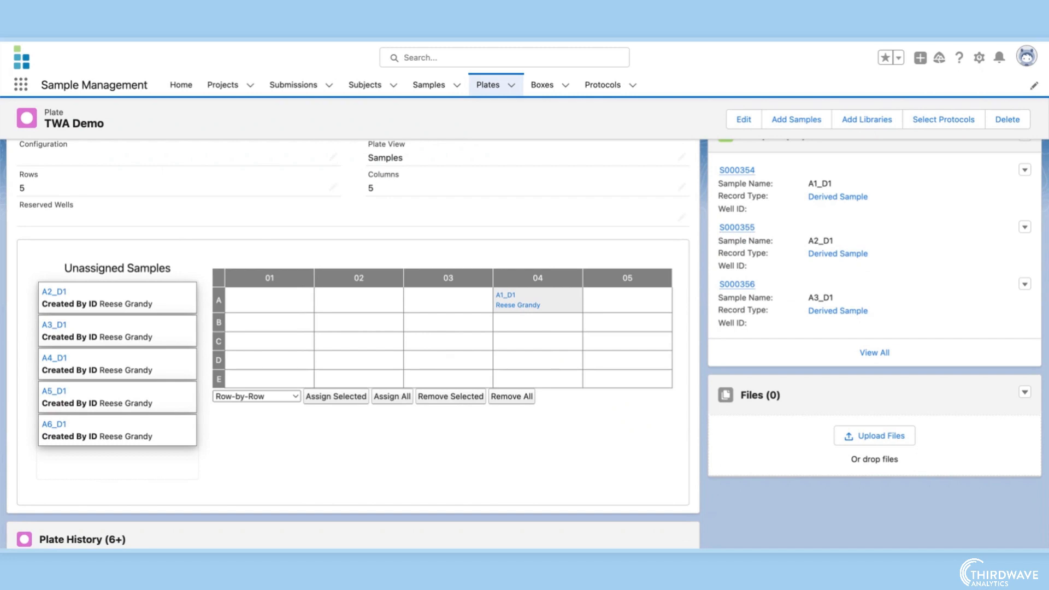
pyautogui.click(519, 398)
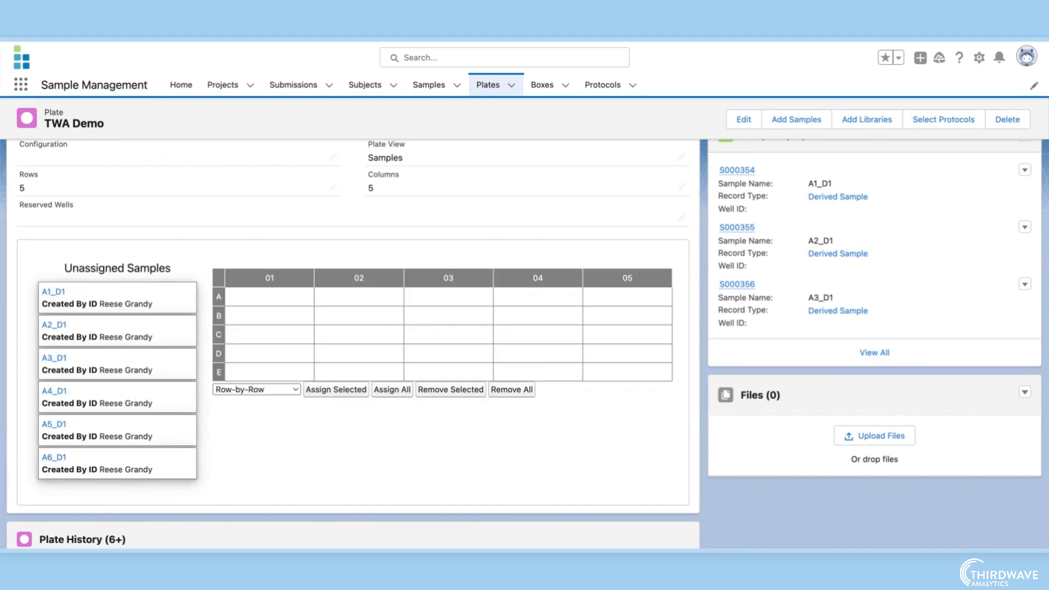
# Assign all unassigned samples Row-by-Row and clear the plate map, and repeat the assignment and removal in Column-by-Column order.
pyautogui.click(394, 391)
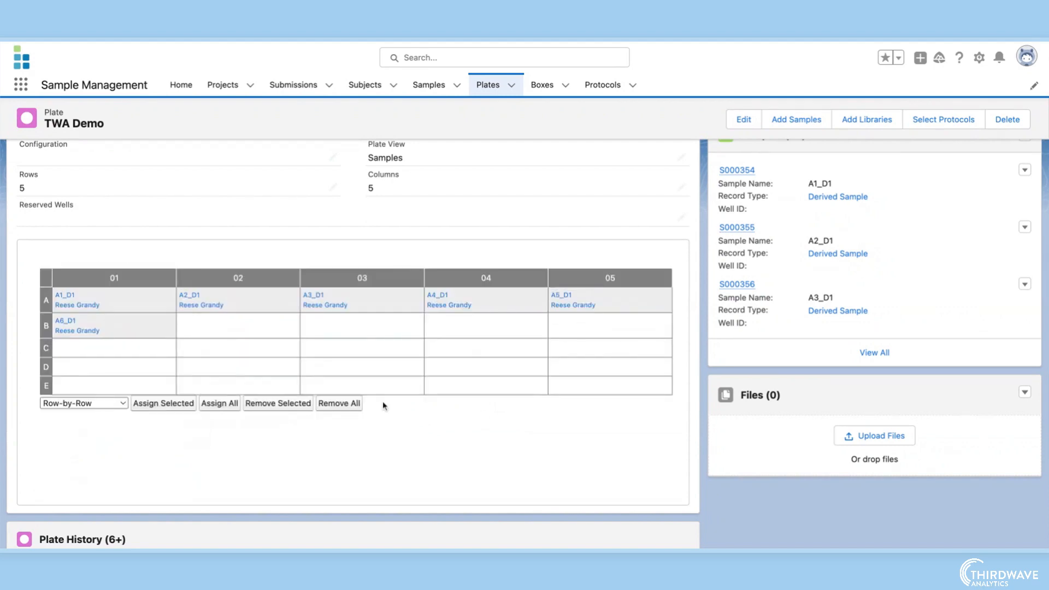
pyautogui.click(339, 403)
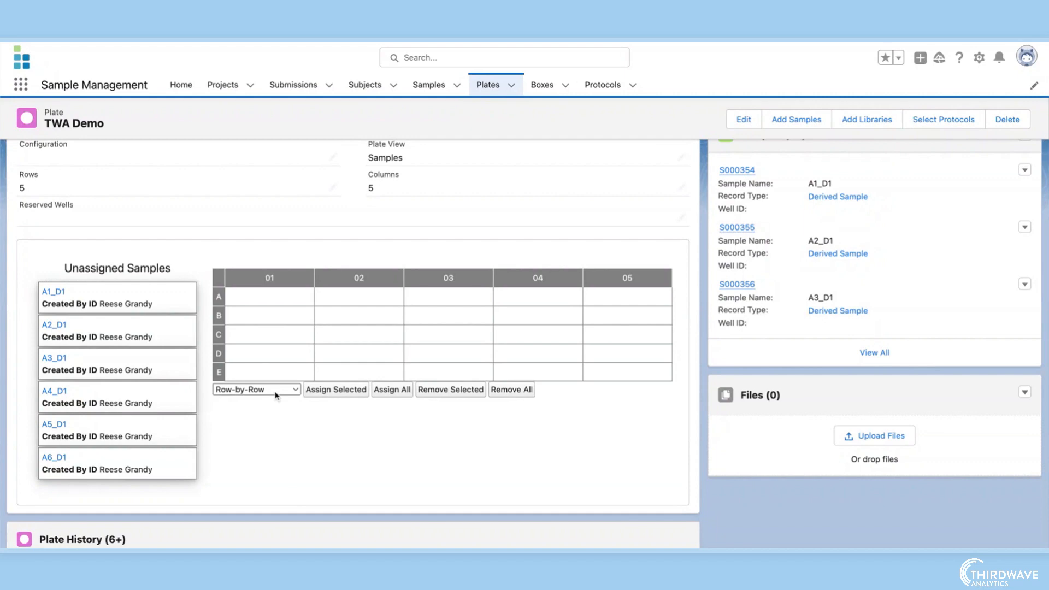
pyautogui.click(275, 392)
pyautogui.click(282, 402)
pyautogui.click(391, 394)
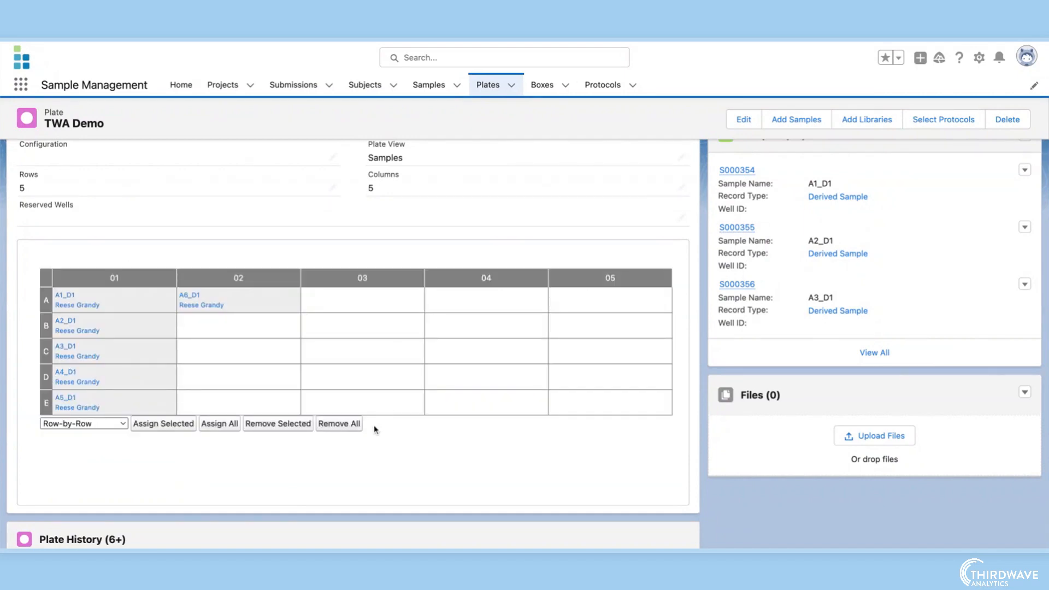
pyautogui.click(356, 426)
# Assign all unassigned samples to the plate map in Random order, and remove all of them from the wells.
pyautogui.click(289, 389)
pyautogui.click(284, 419)
pyautogui.click(391, 390)
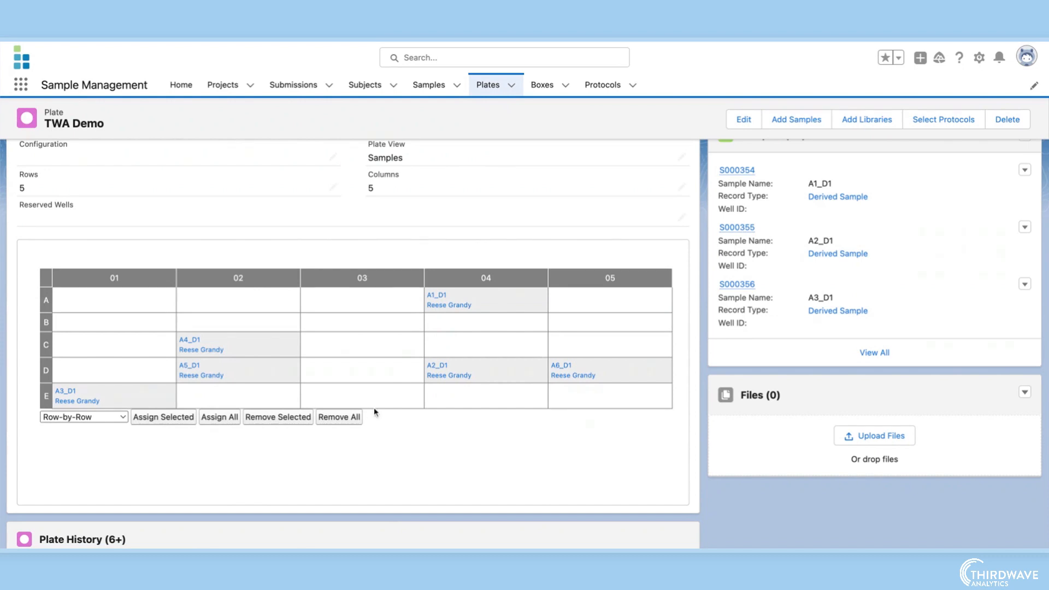
pyautogui.click(352, 418)
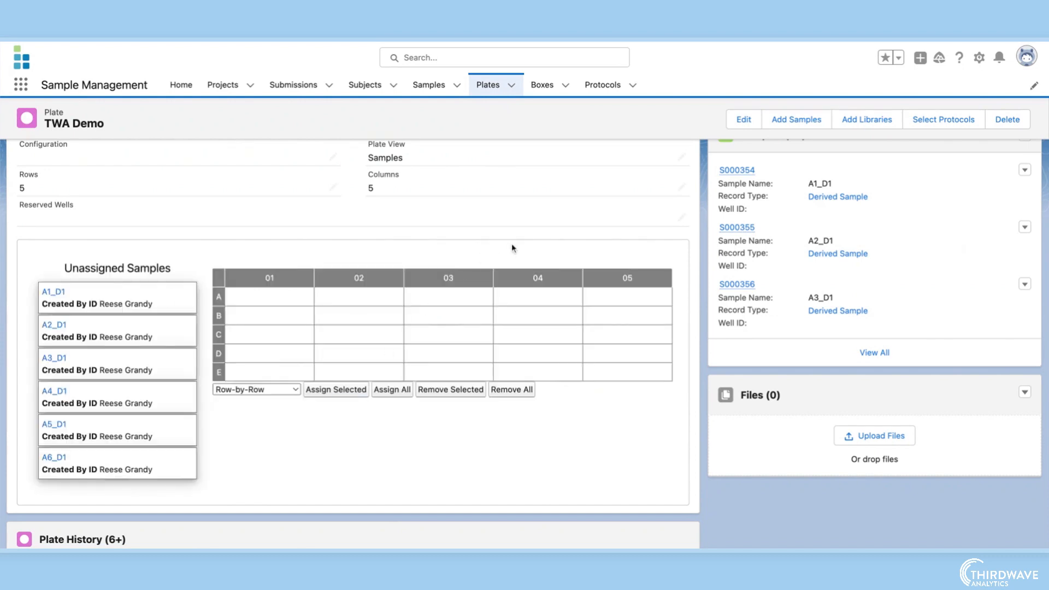
# Set the plate's reserved wells to A01,B01,C01, and assign all samples to the remaining wells in Row-by-Row order.
pyautogui.click(682, 218)
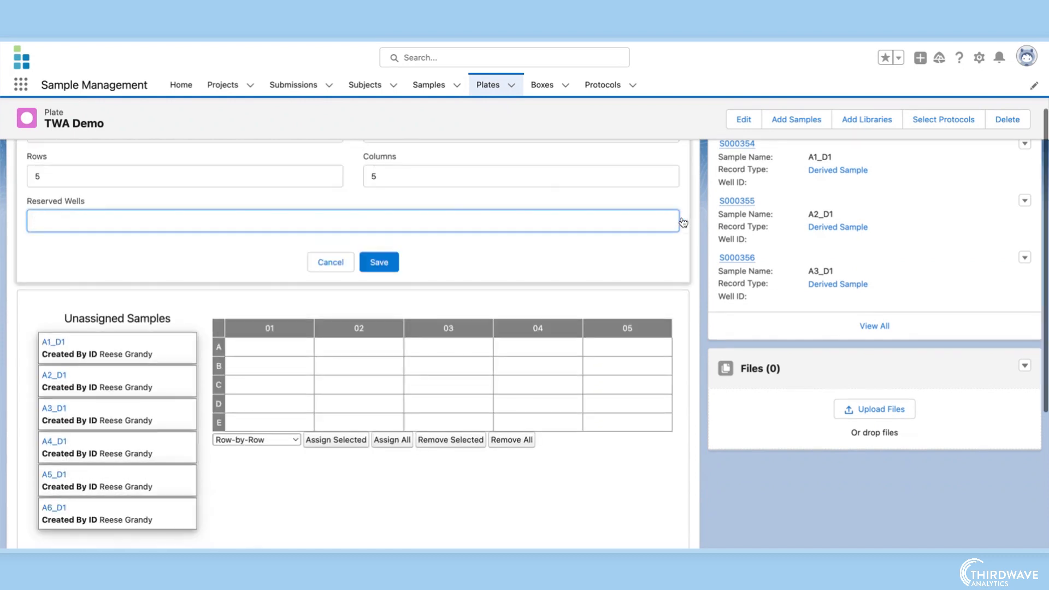
pyautogui.write('A01')
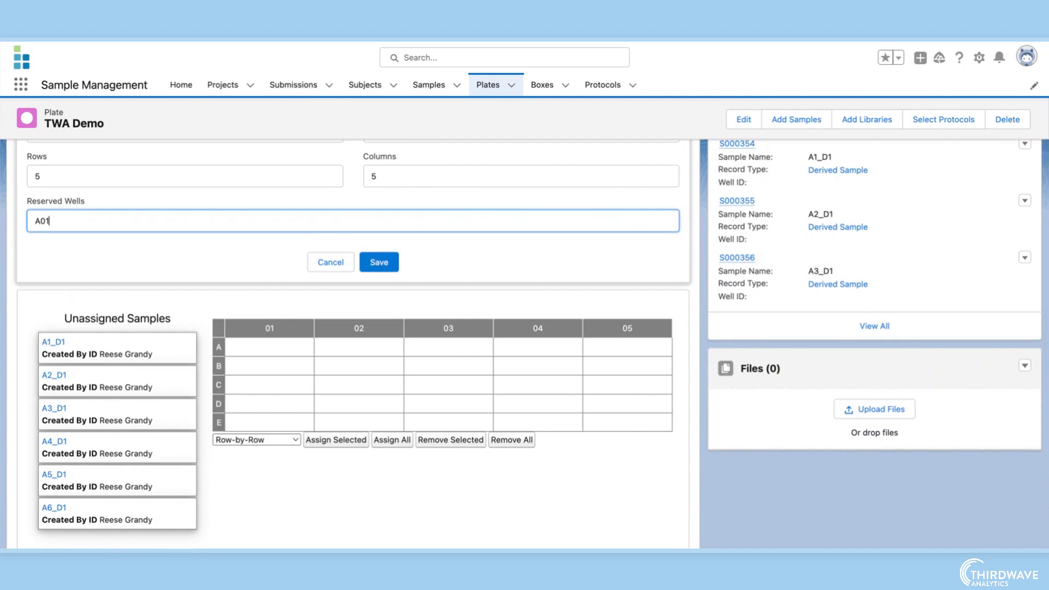
pyautogui.write(',B01,C01')
pyautogui.click(390, 267)
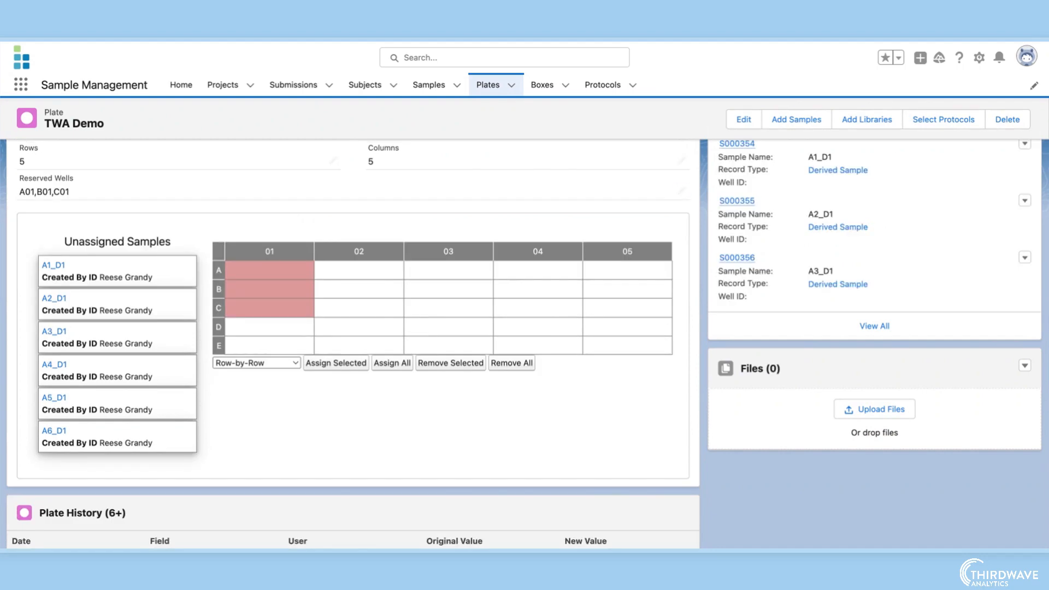
pyautogui.click(398, 364)
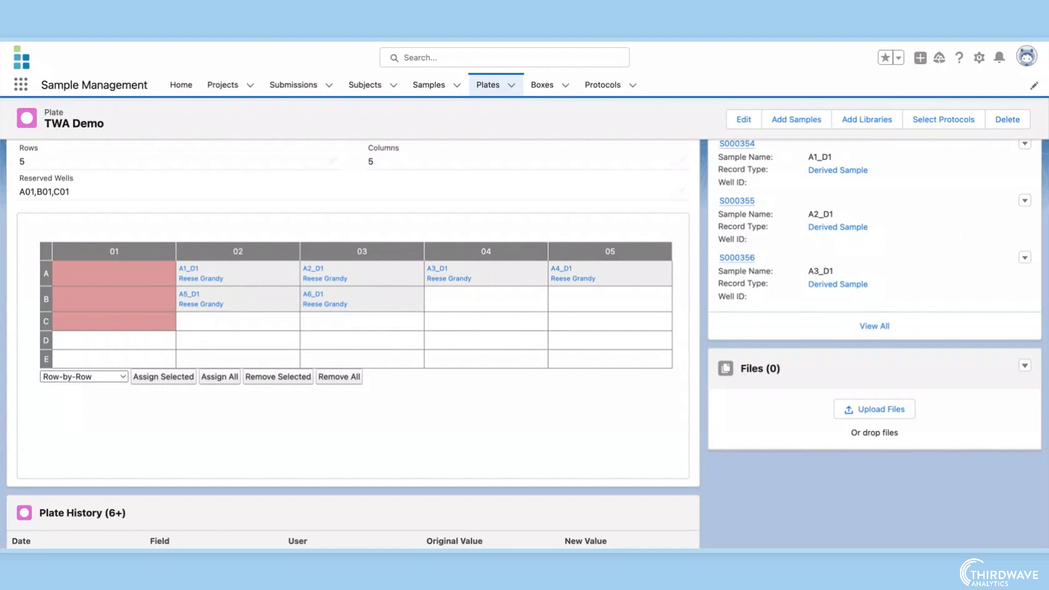
pyautogui.scroll(2, 525, 328)
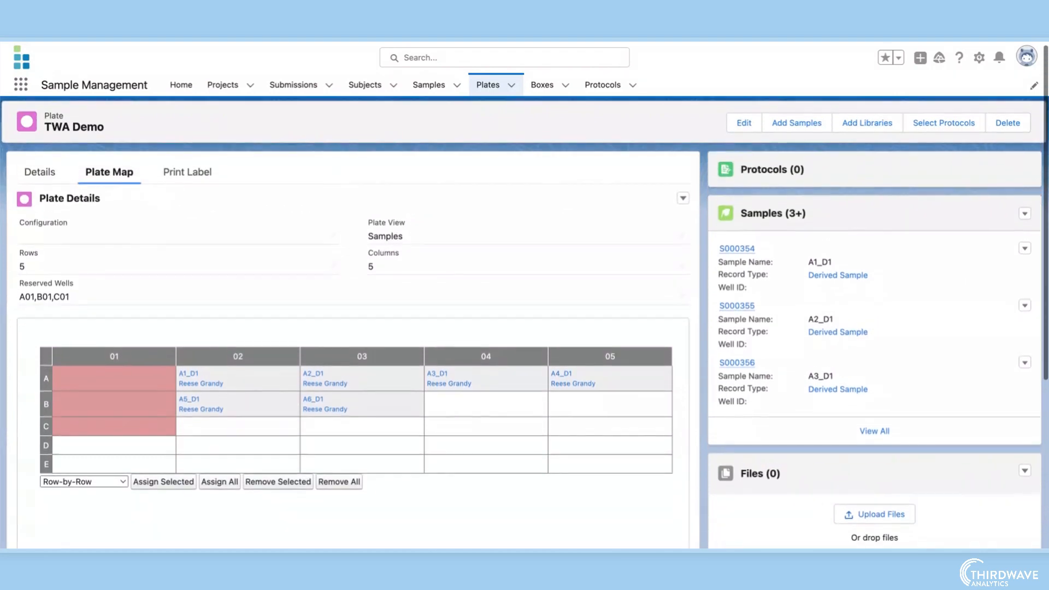